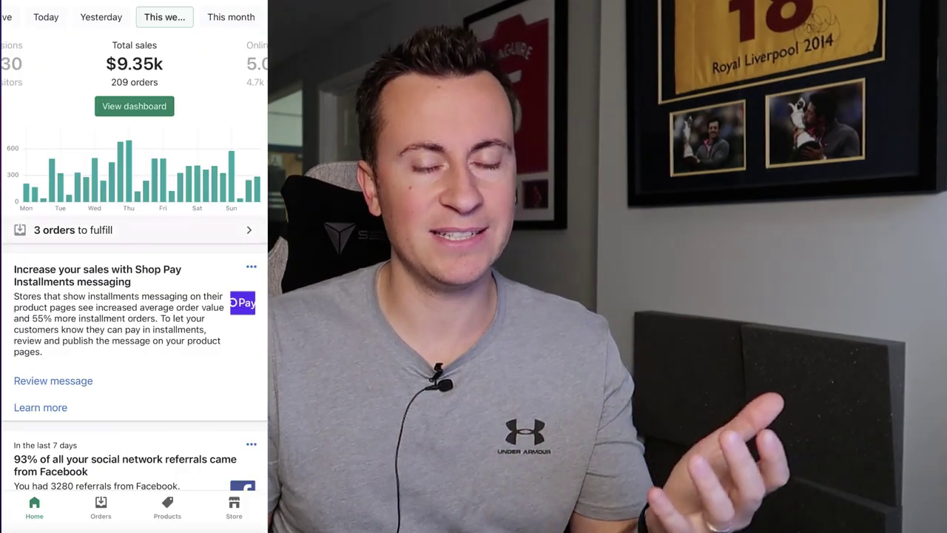
# Show this month's Shopify dashboard figures: $8.04k total sales from 180 orders
pyautogui.scroll(3, 134, 267)
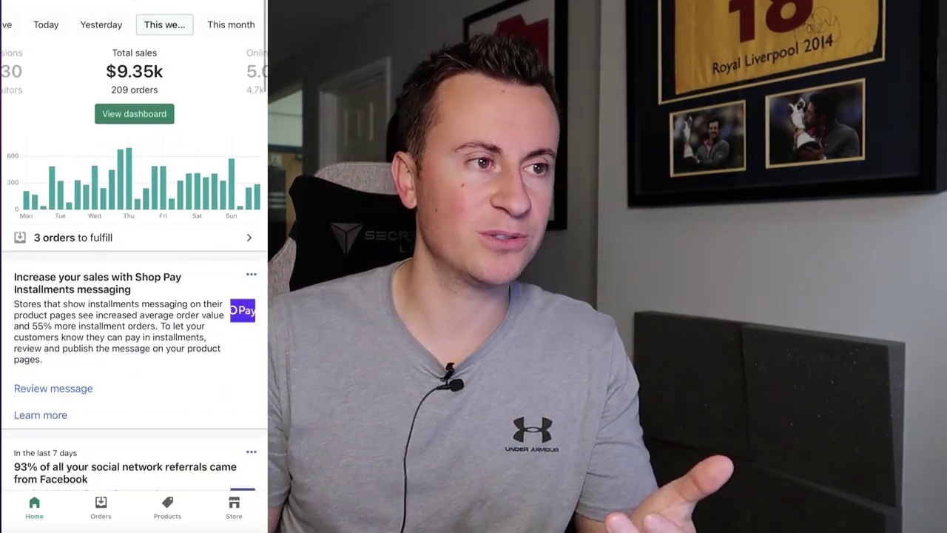
pyautogui.click(231, 17)
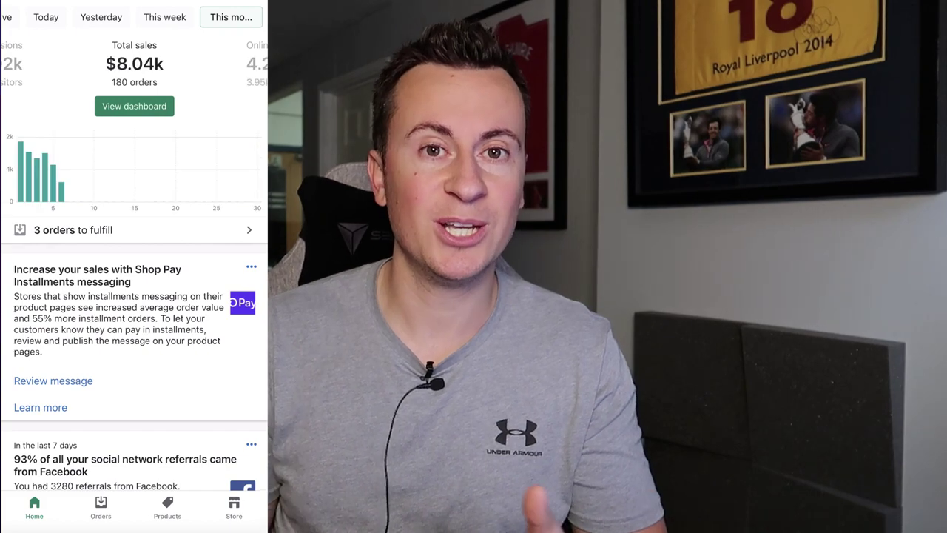
pyautogui.scroll(3, 133, 266)
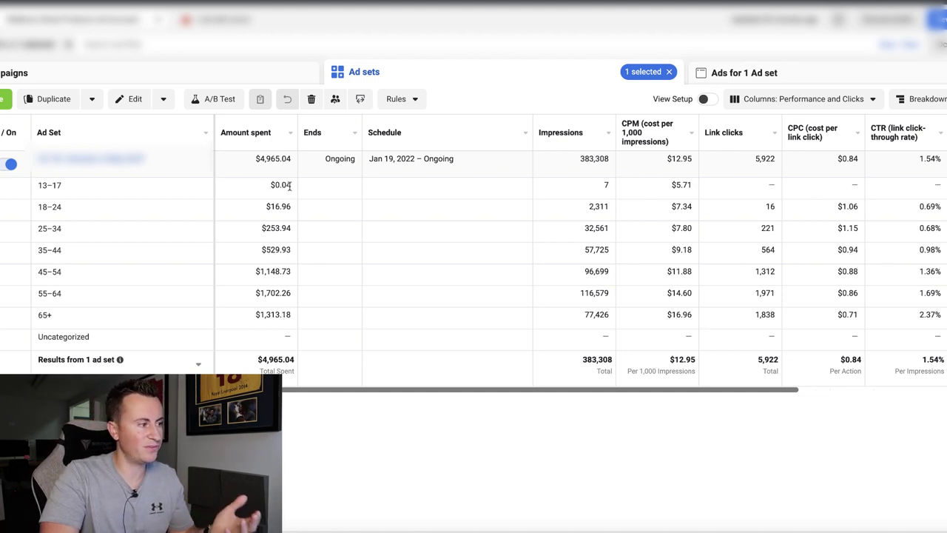
pyautogui.moveTo(42, 228); pyautogui.dragTo(296, 235)
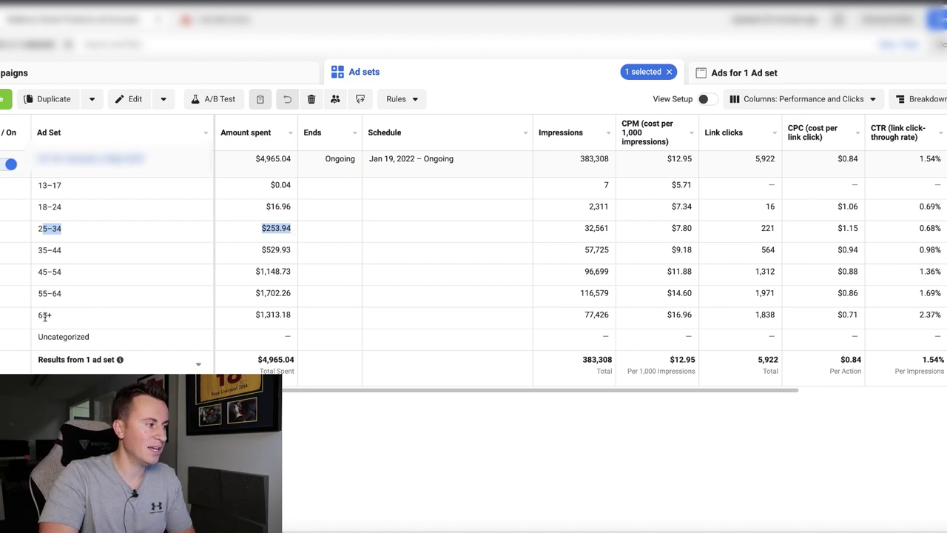
pyautogui.moveTo(40, 317); pyautogui.dragTo(285, 316)
pyautogui.click(282, 316)
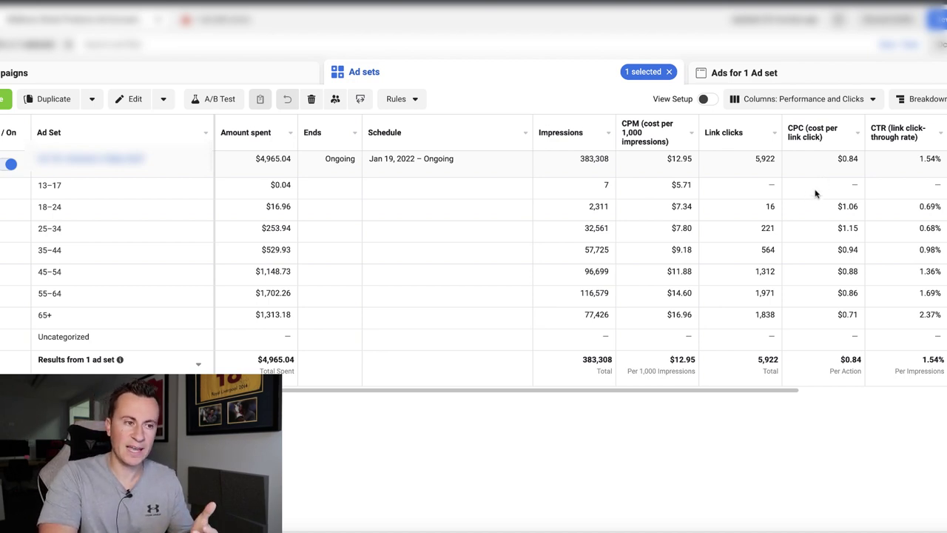
pyautogui.moveTo(811, 143)
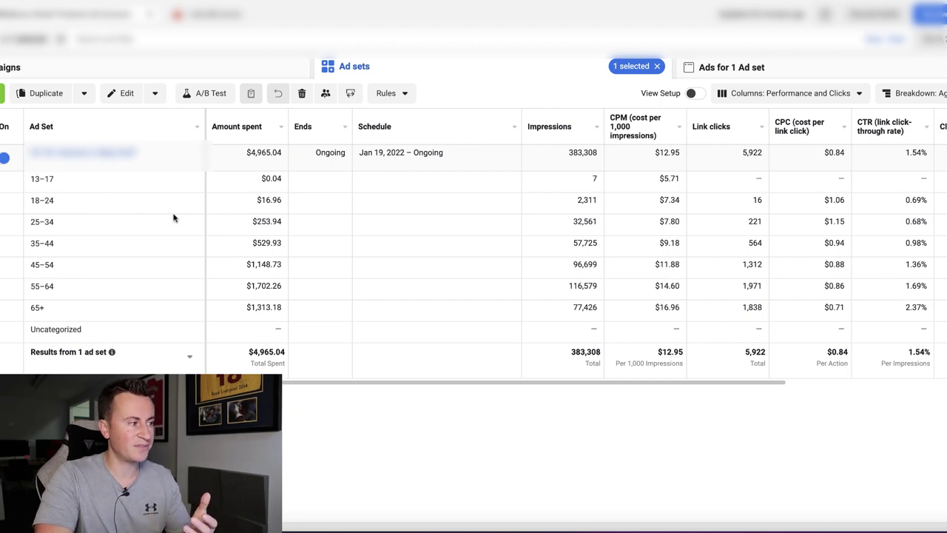
pyautogui.moveTo(31, 177); pyautogui.dragTo(903, 272)
pyautogui.click(891, 272)
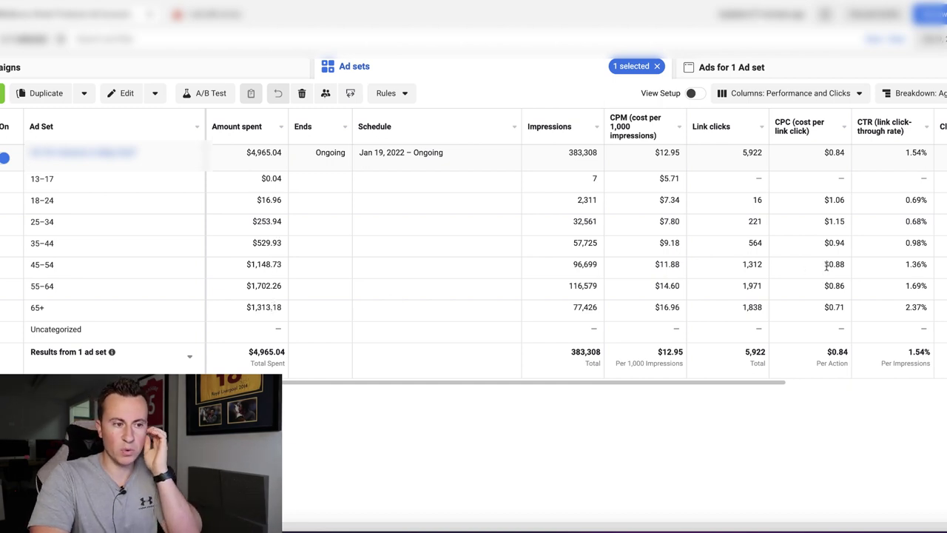
pyautogui.moveTo(826, 266); pyautogui.dragTo(846, 310)
pyautogui.click(845, 311)
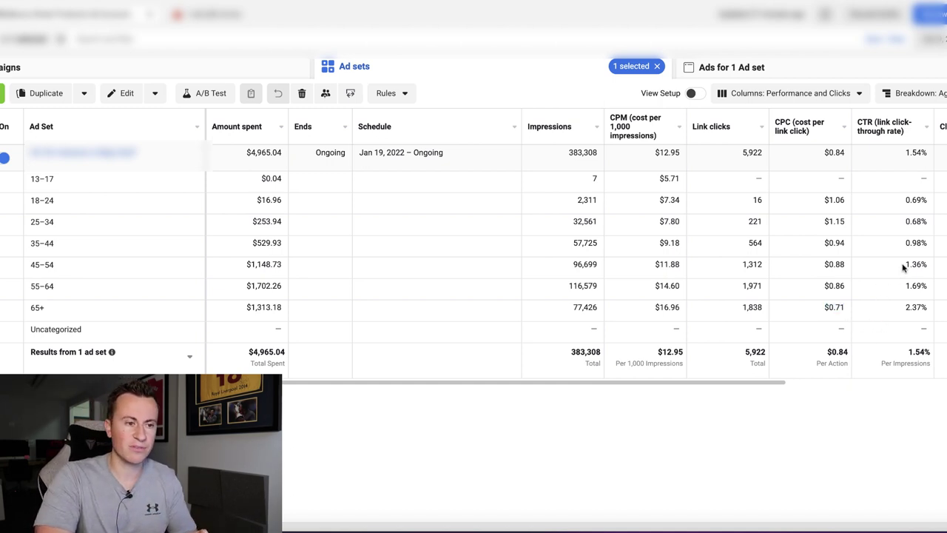
pyautogui.moveTo(903, 266); pyautogui.dragTo(924, 307)
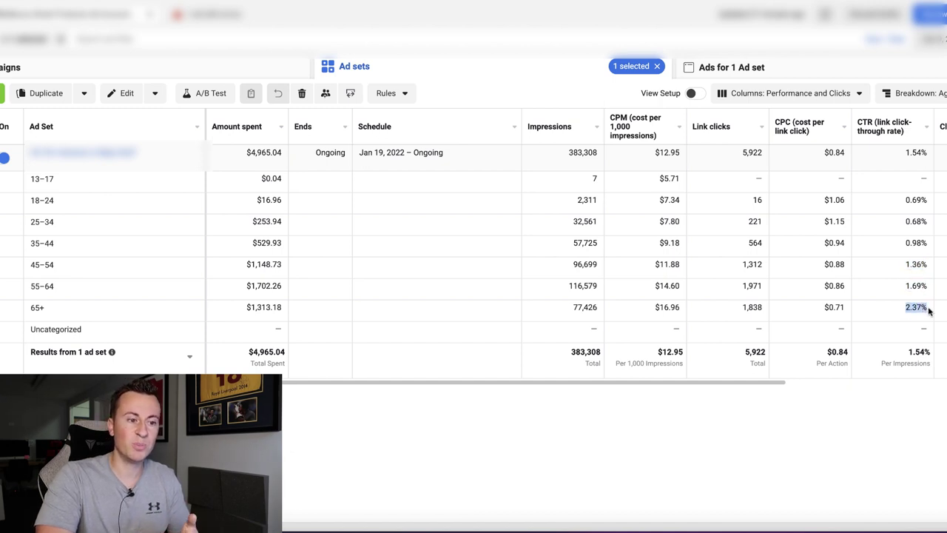
pyautogui.click(930, 311)
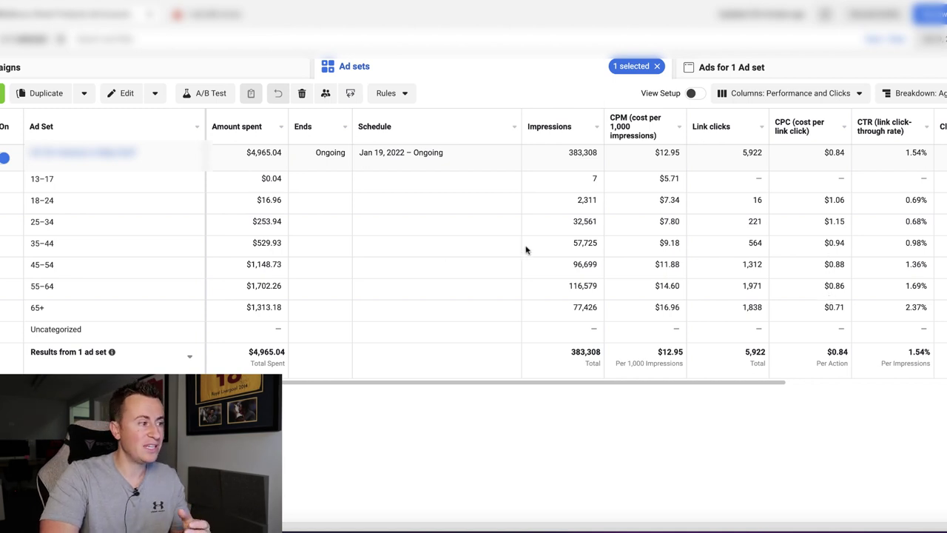
# Highlight and then clear the 13–17 through 55–64 age rows in the age-breakdown table
pyautogui.moveTo(31, 243); pyautogui.dragTo(74, 312)
pyautogui.click(867, 284)
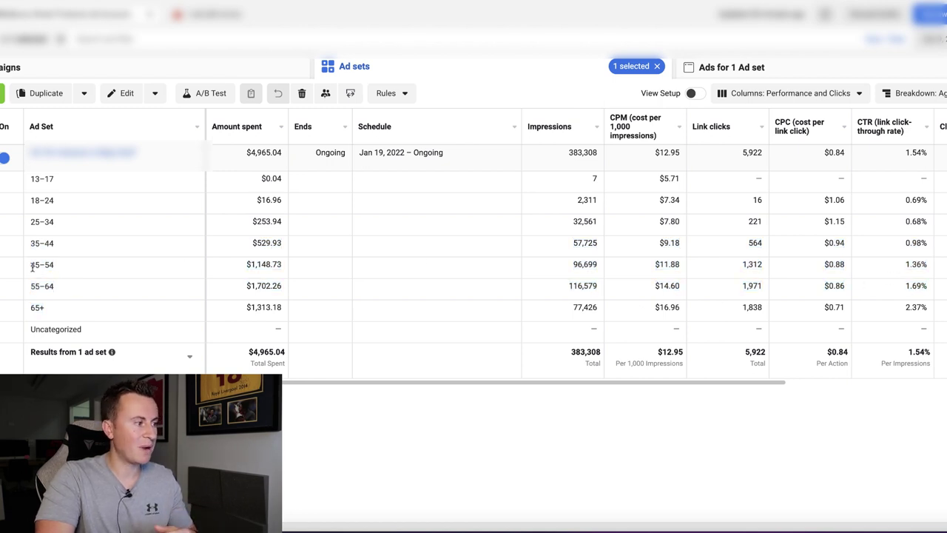
pyautogui.moveTo(32, 266); pyautogui.dragTo(73, 307)
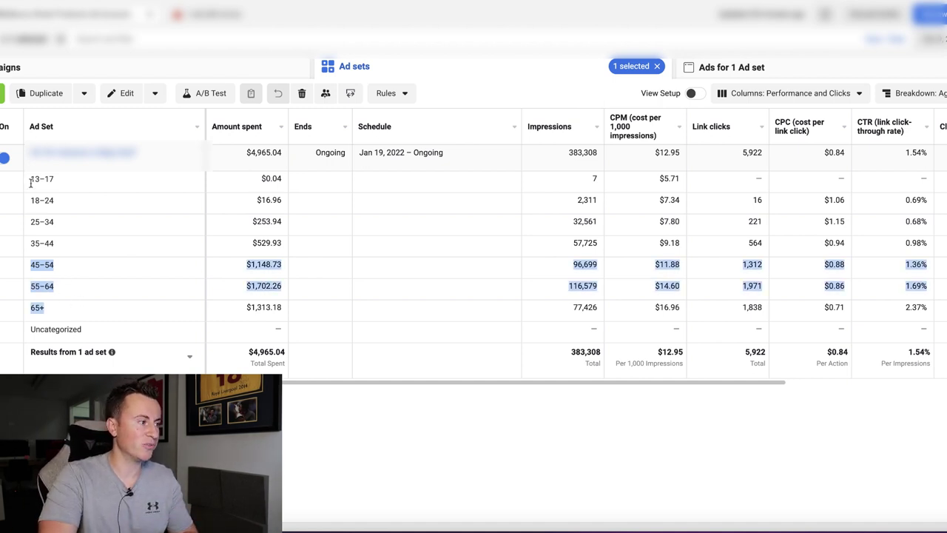
pyautogui.moveTo(31, 180); pyautogui.dragTo(75, 246)
pyautogui.click(29, 269)
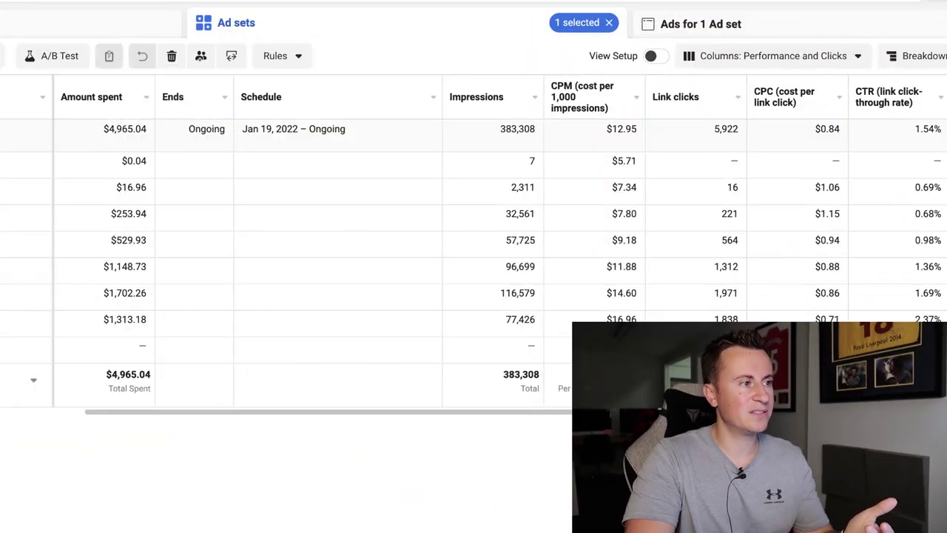
# Create a new custom automated rule named 'Inc Budget 20%'
pyautogui.click(290, 58)
pyautogui.click(309, 91)
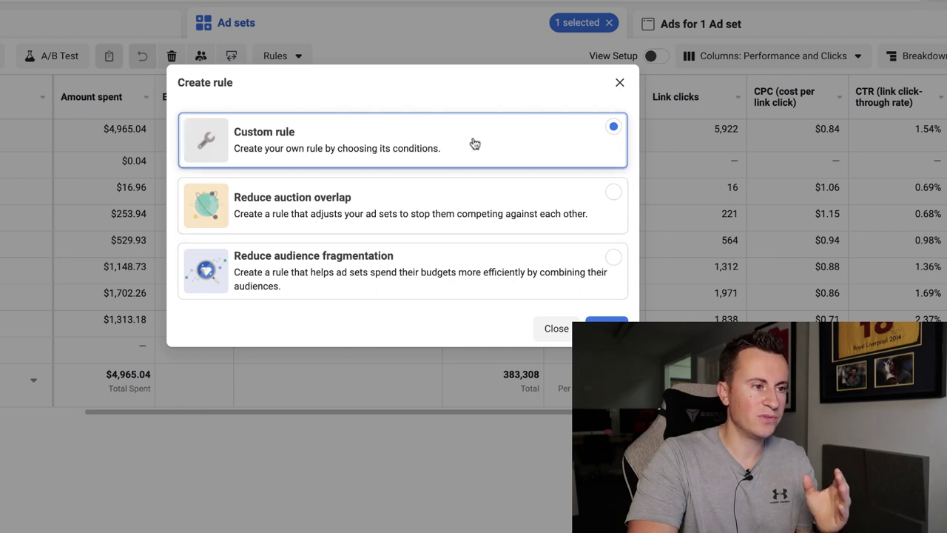
pyautogui.click(605, 325)
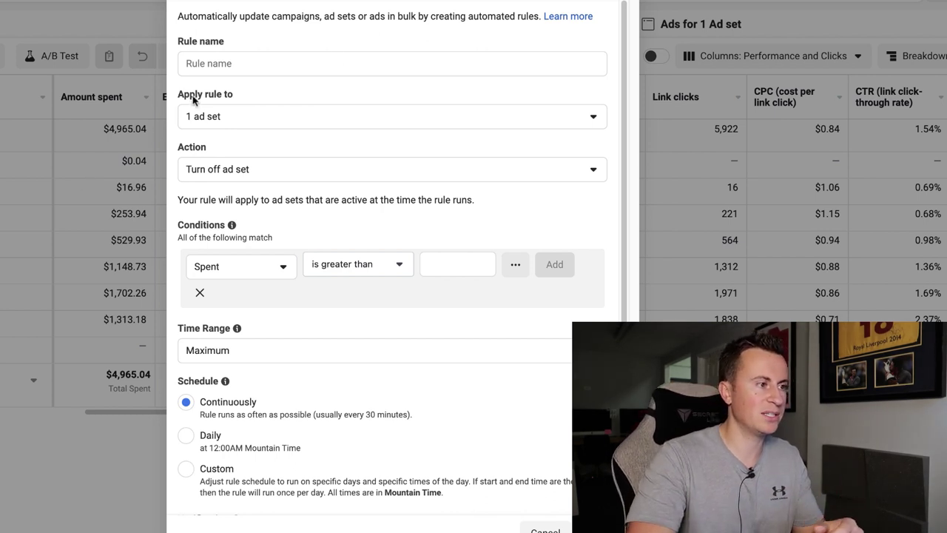
pyautogui.click(221, 65)
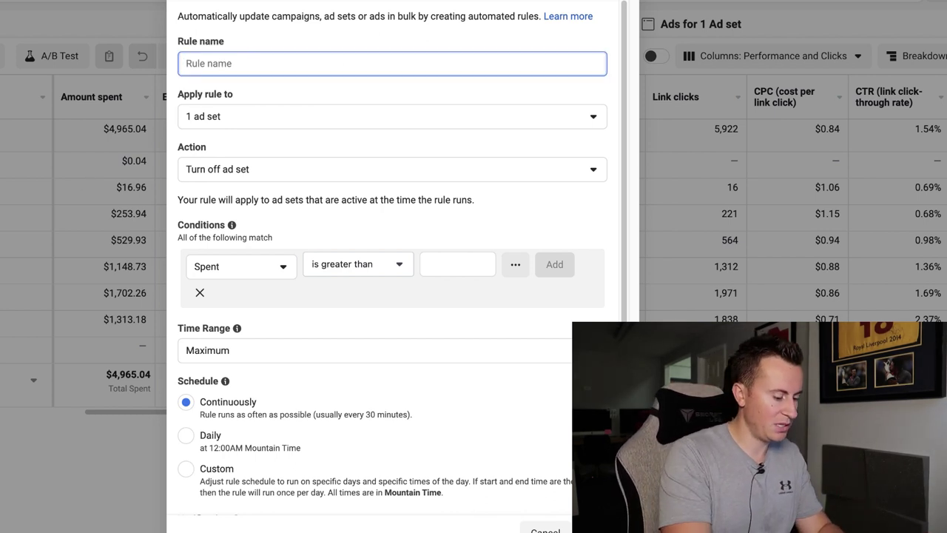
pyautogui.write('Inc Budget 20%')
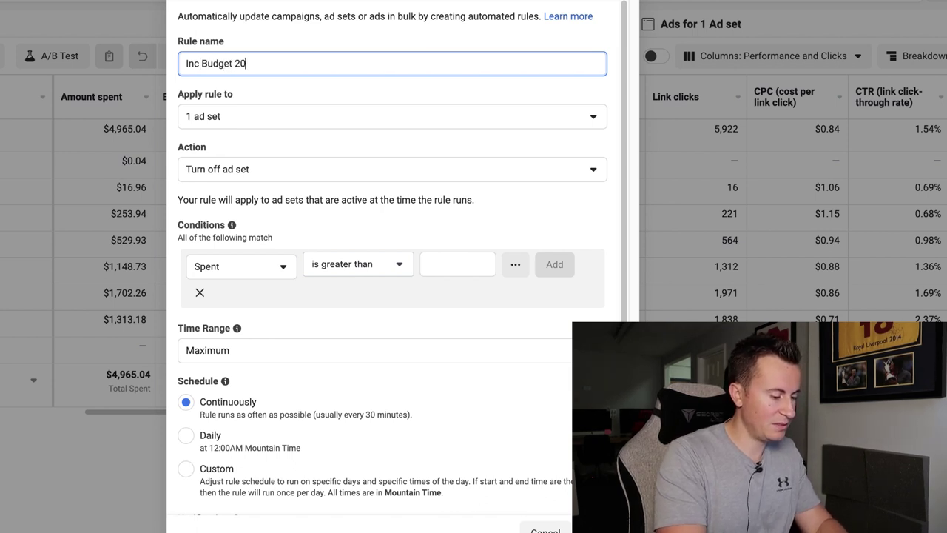
# Apply the rule to all active ad sets
pyautogui.click(303, 122)
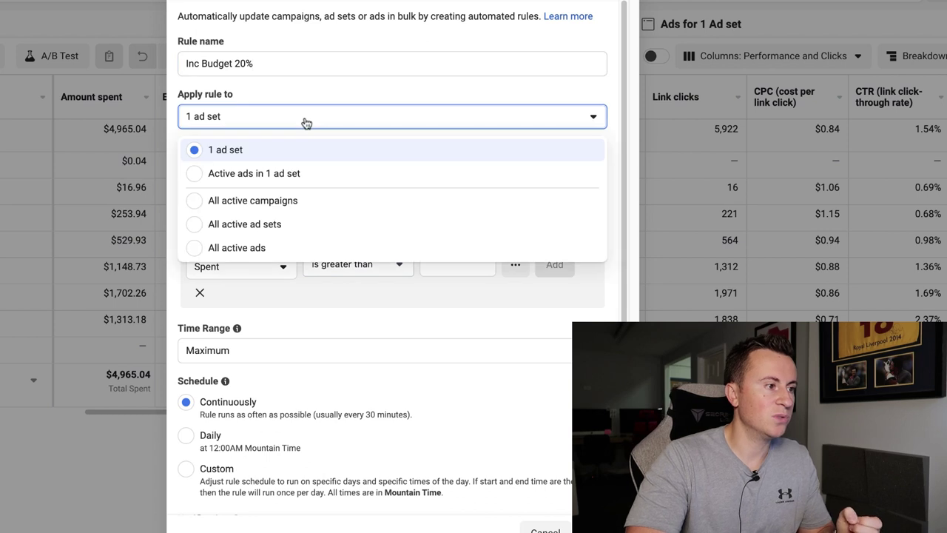
pyautogui.click(199, 225)
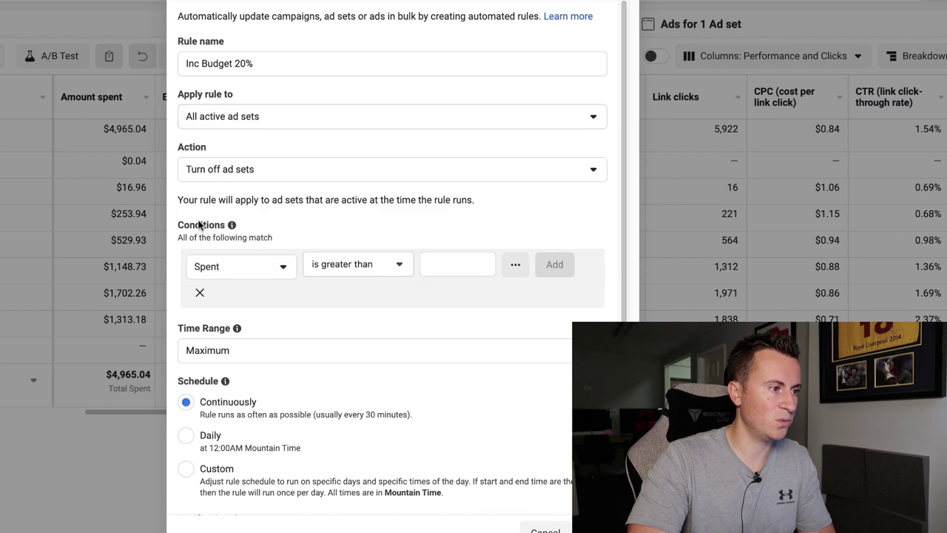
pyautogui.click(477, 176)
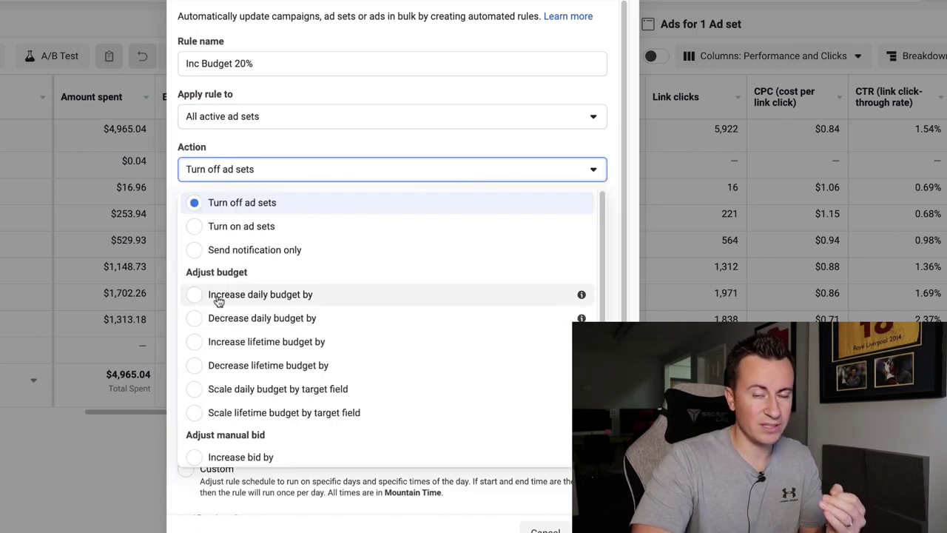
pyautogui.scroll(-1, 302, 338)
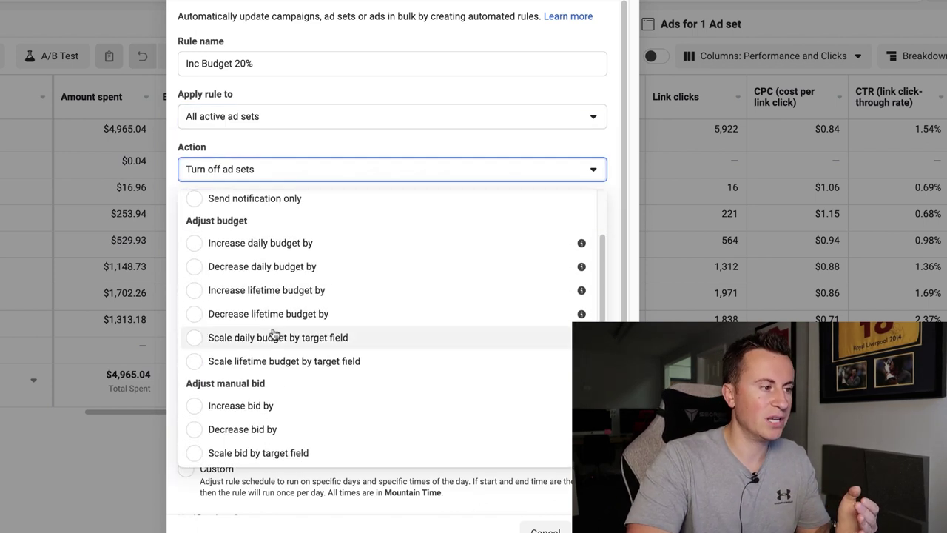
pyautogui.scroll(1, 281, 318)
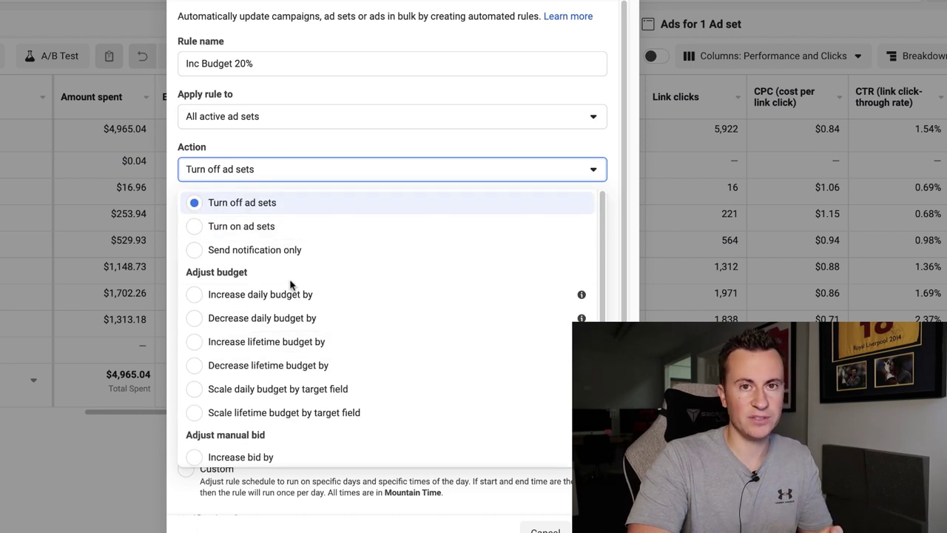
# Make the rule increase daily budget with a 1000 cap, once daily
pyautogui.click(194, 297)
pyautogui.click(237, 255)
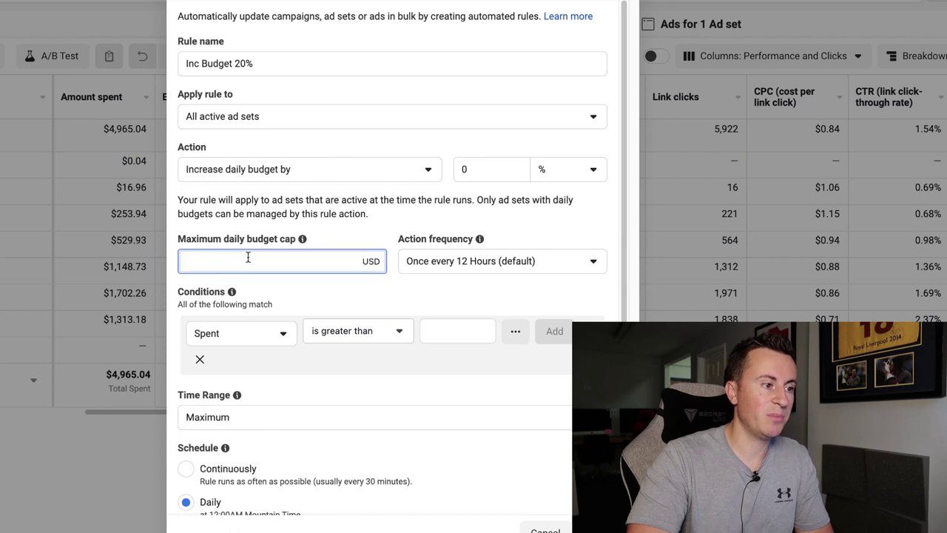
pyautogui.write('1000')
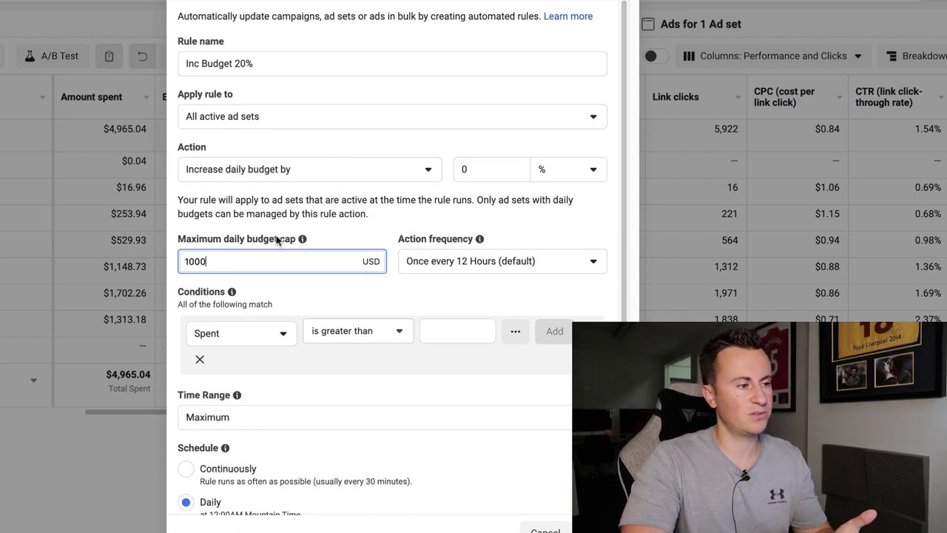
pyautogui.click(527, 261)
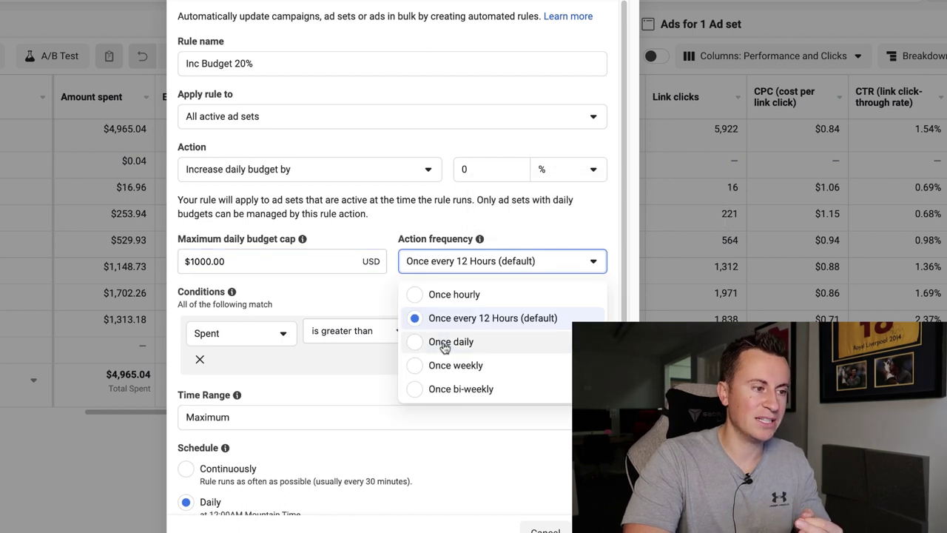
pyautogui.click(418, 342)
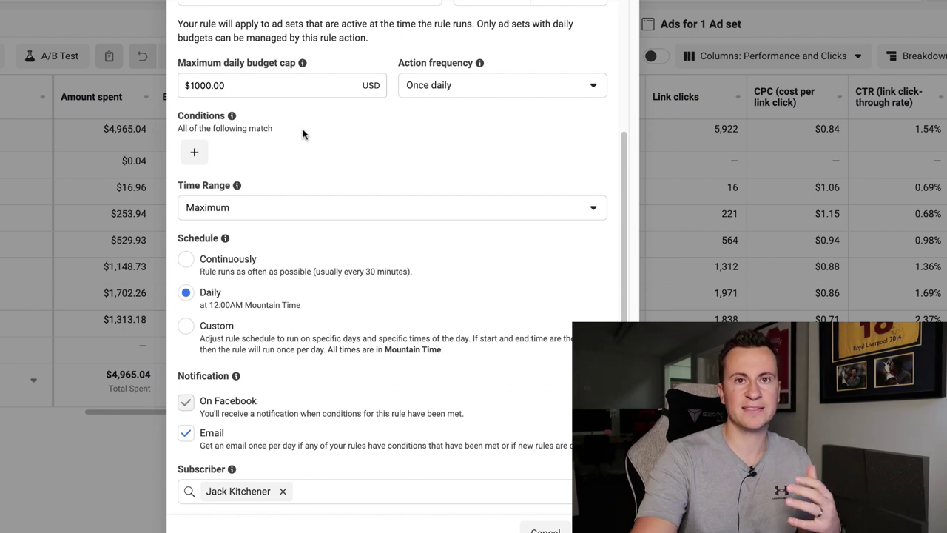
# Add the condition: Cost per result is smaller than 20
pyautogui.click(198, 154)
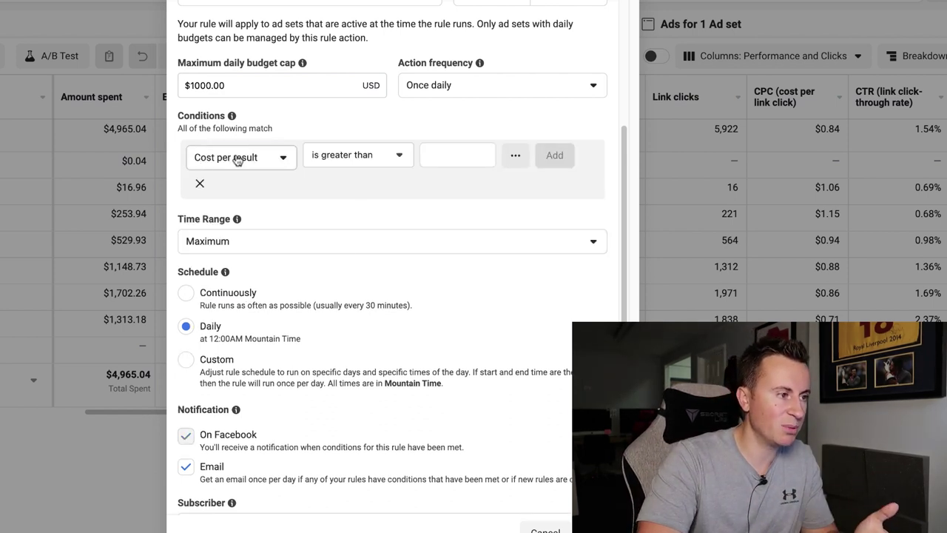
pyautogui.click(237, 159)
pyautogui.click(340, 309)
pyautogui.click(354, 164)
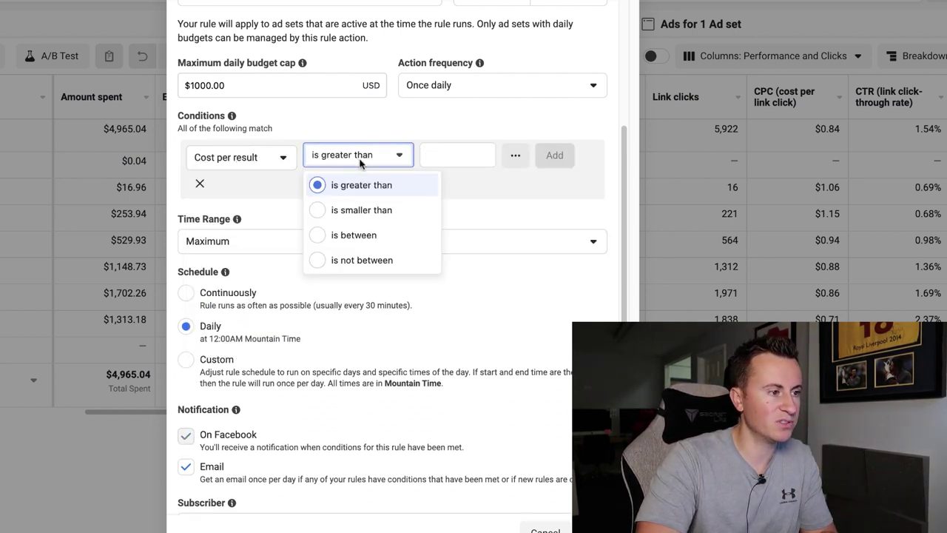
pyautogui.click(349, 210)
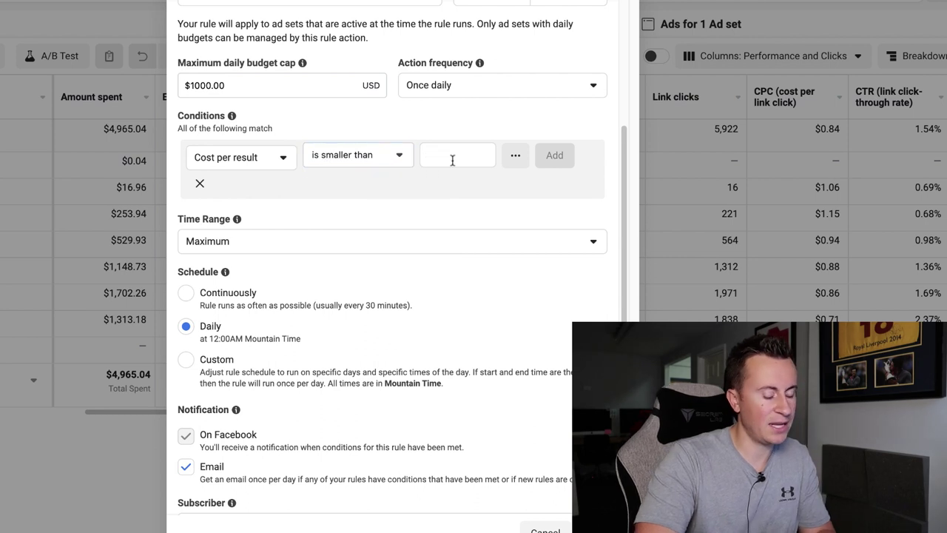
pyautogui.write('20')
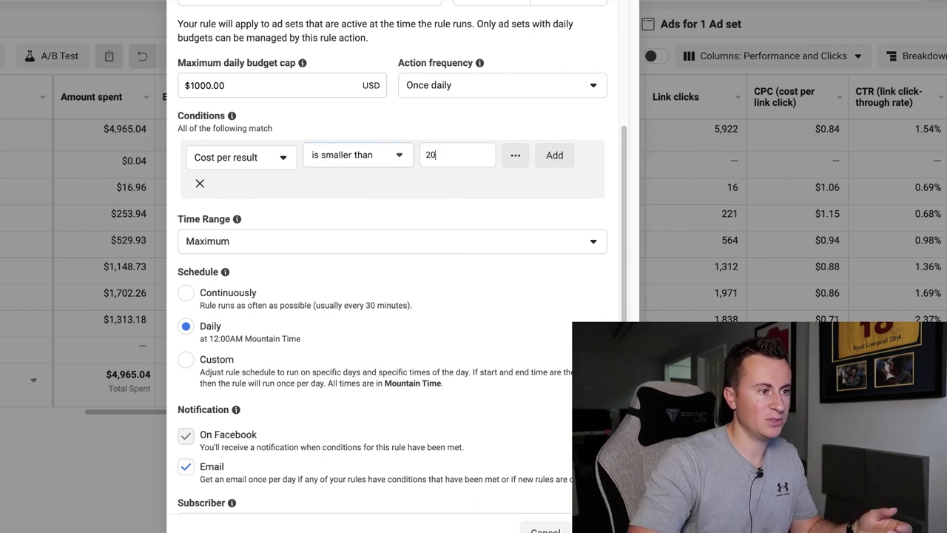
pyautogui.click(554, 157)
pyautogui.scroll(2, 392, 283)
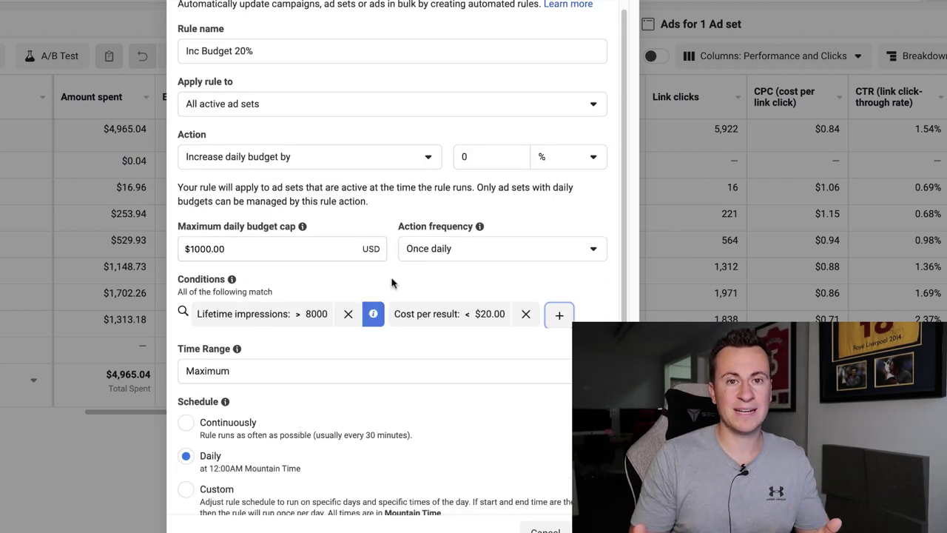
pyautogui.click(300, 157)
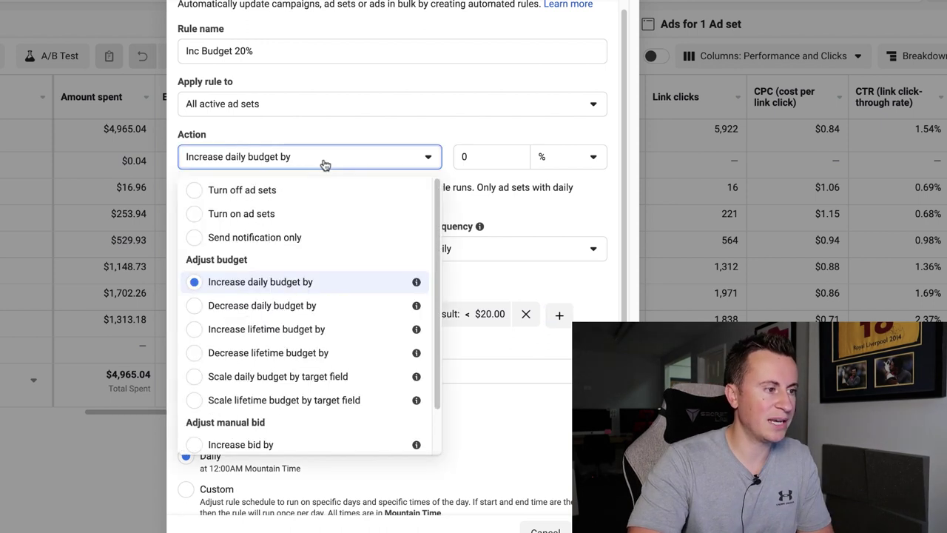
pyautogui.click(407, 135)
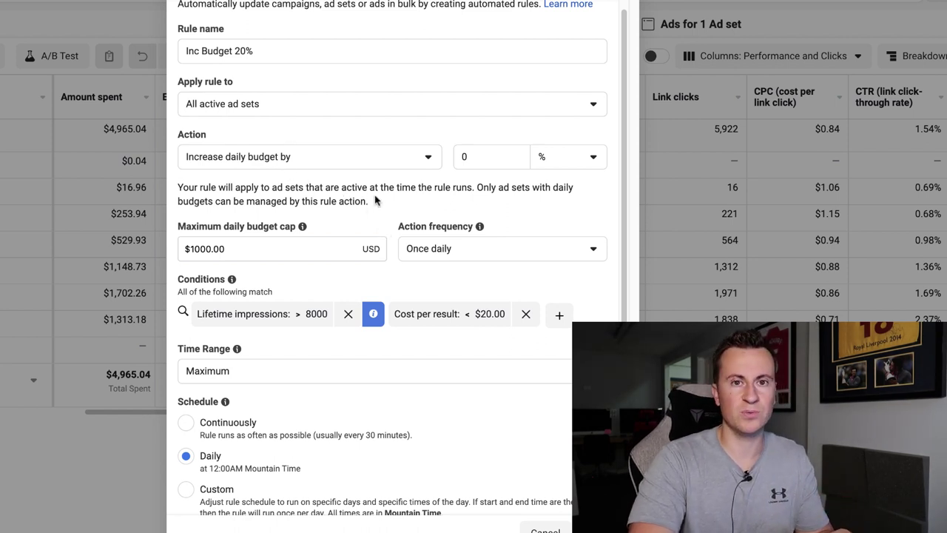
pyautogui.scroll(-3, 374, 192)
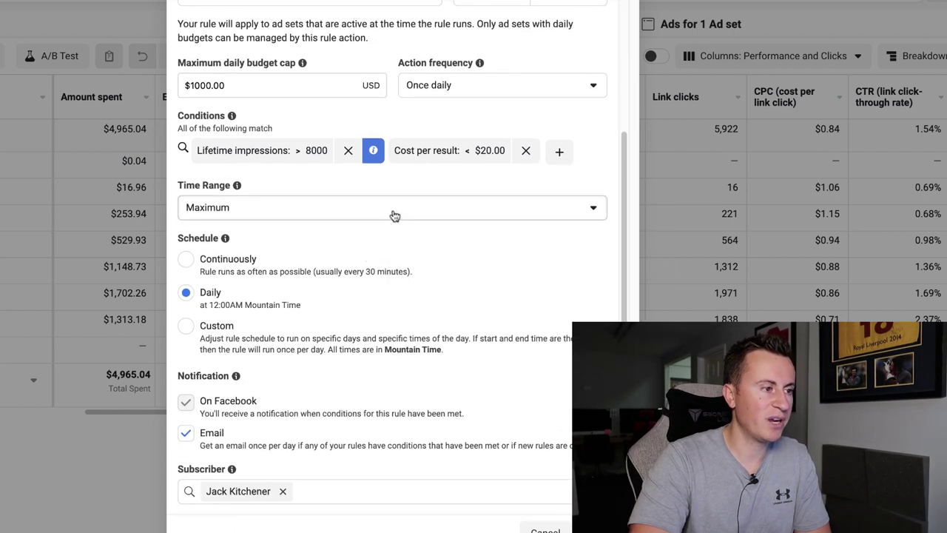
pyautogui.click(259, 209)
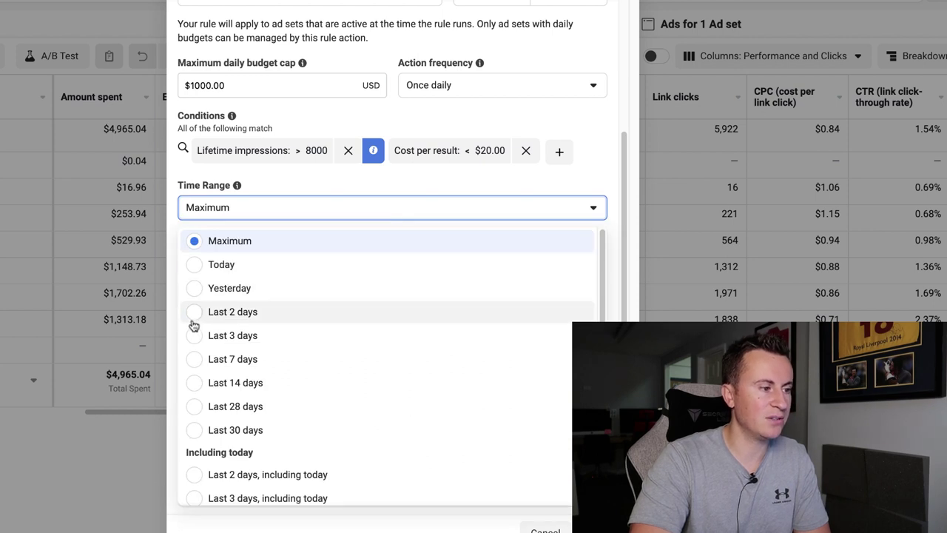
pyautogui.moveTo(238, 187)
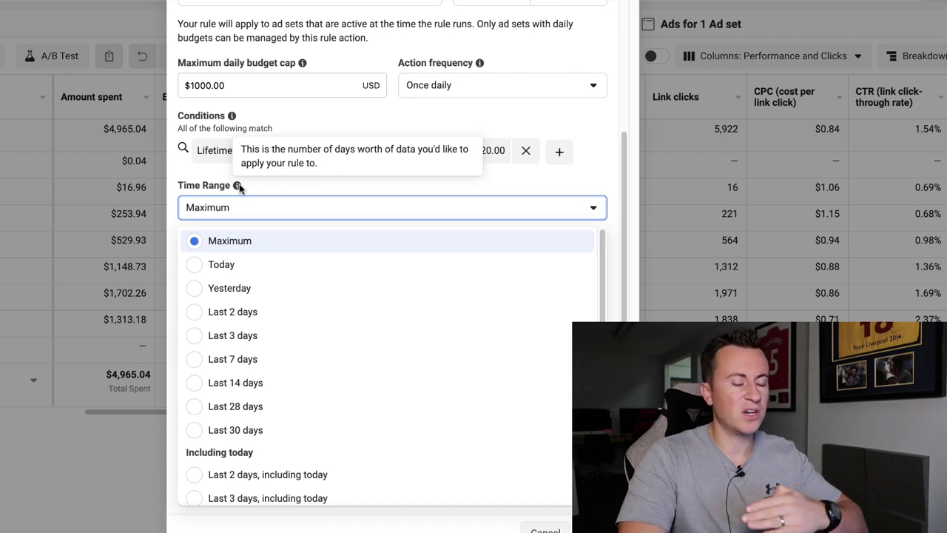
pyautogui.click(244, 186)
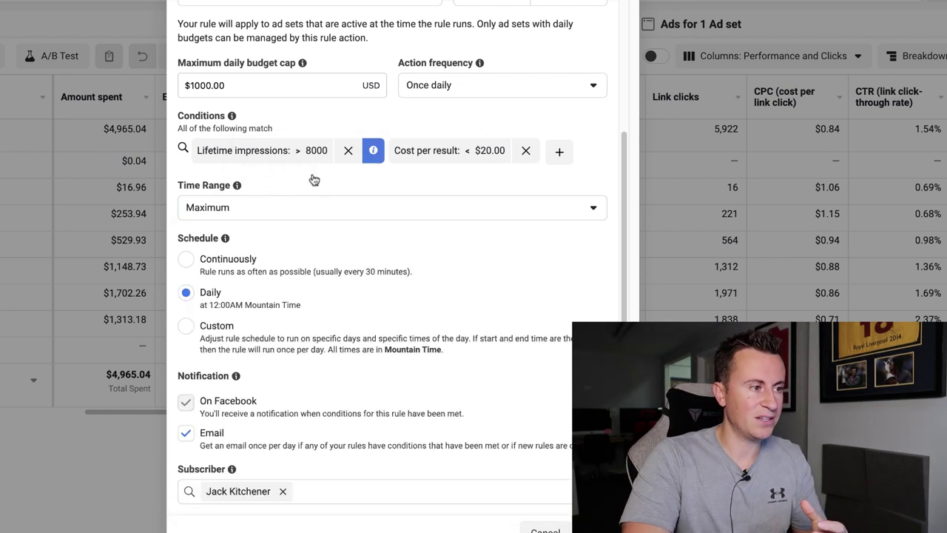
pyautogui.moveTo(372, 148)
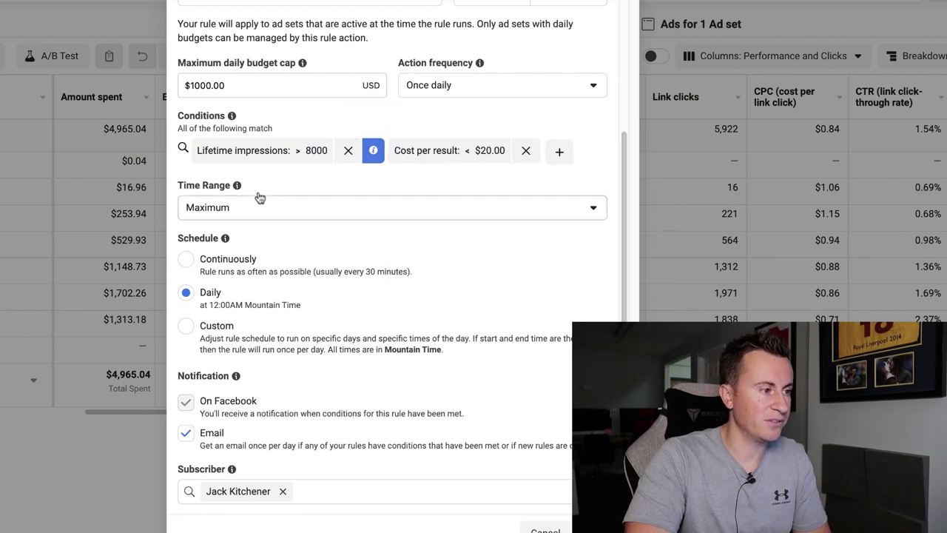
pyautogui.moveTo(238, 189)
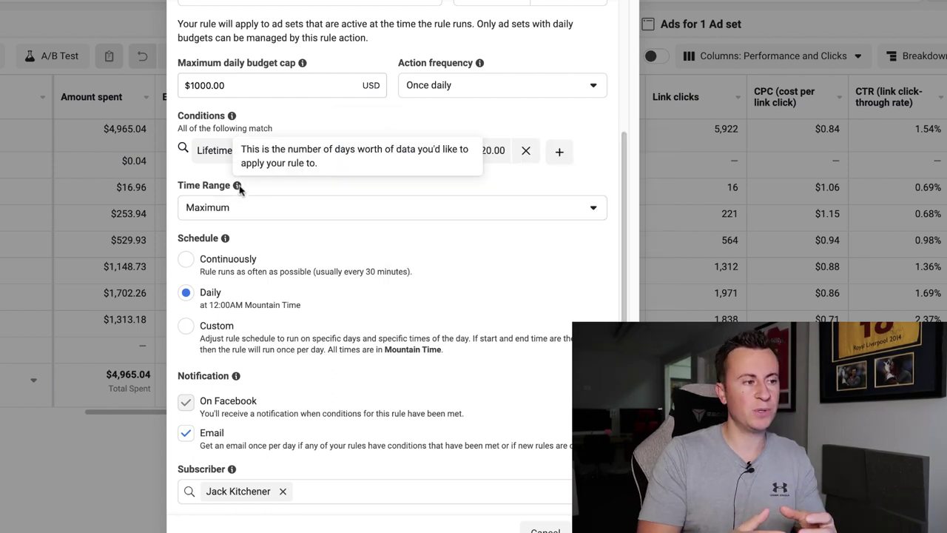
pyautogui.click(306, 211)
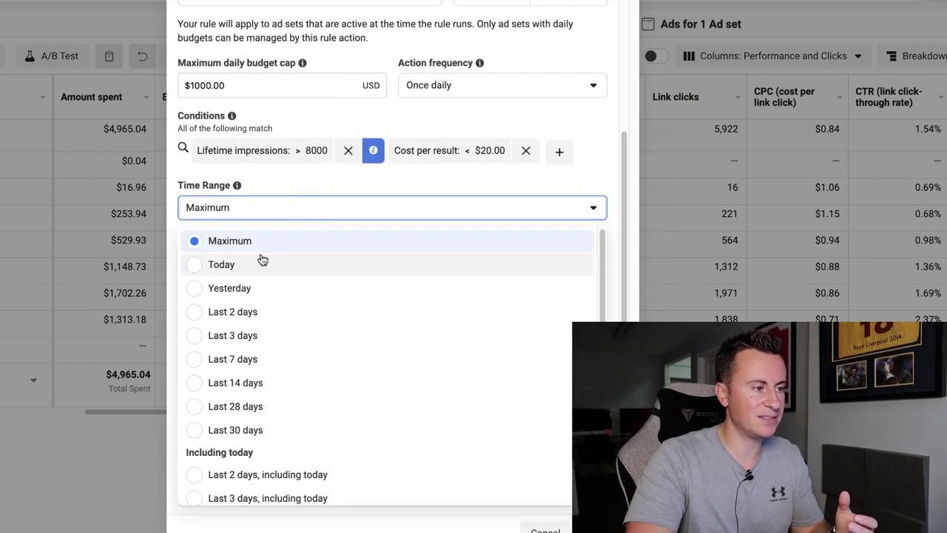
pyautogui.click(195, 292)
pyautogui.click(572, 213)
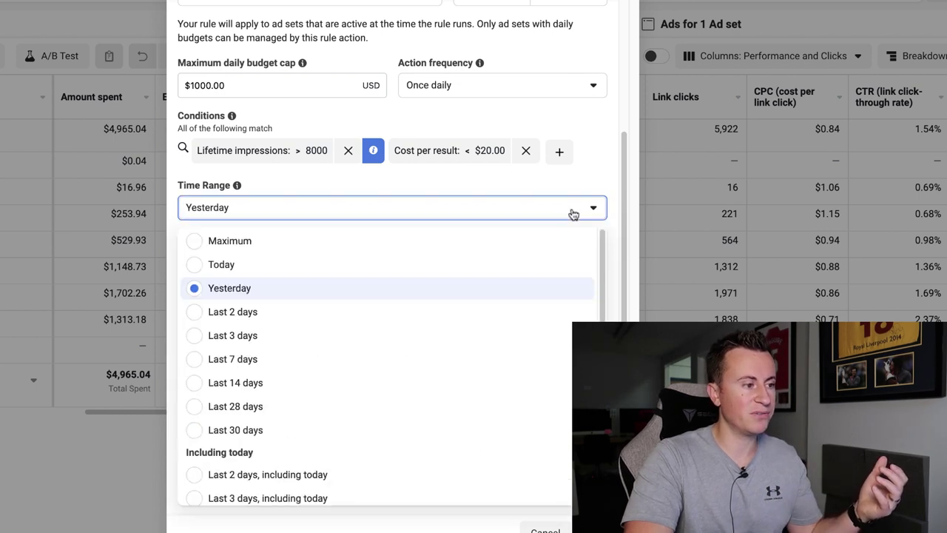
pyautogui.click(197, 246)
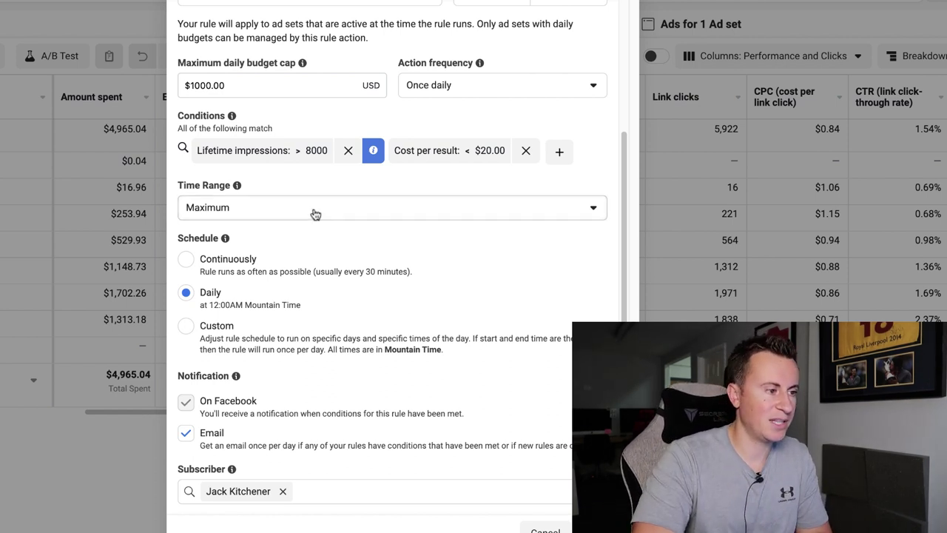
pyautogui.click(192, 294)
pyautogui.click(187, 326)
# Switch the rule's schedule from Custom to Daily
pyautogui.scroll(-2, 194, 333)
pyautogui.click(186, 173)
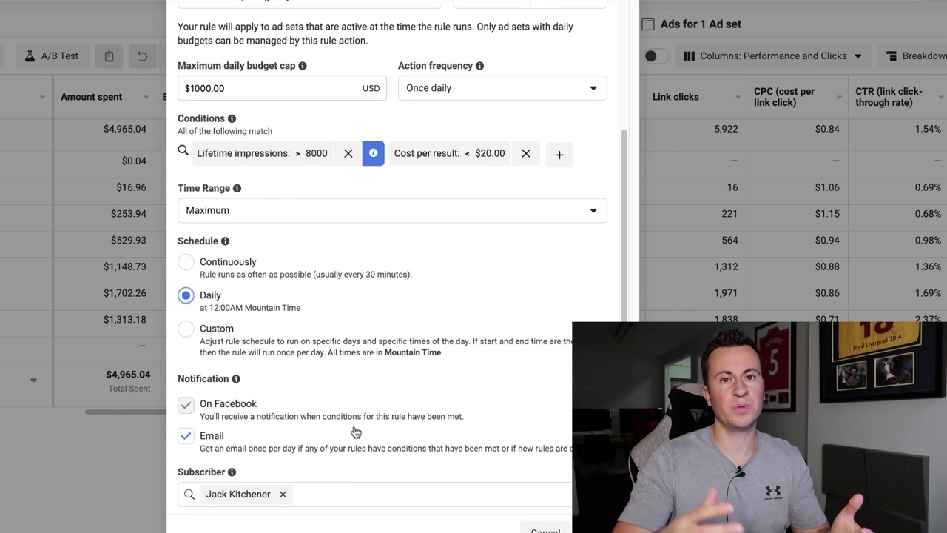